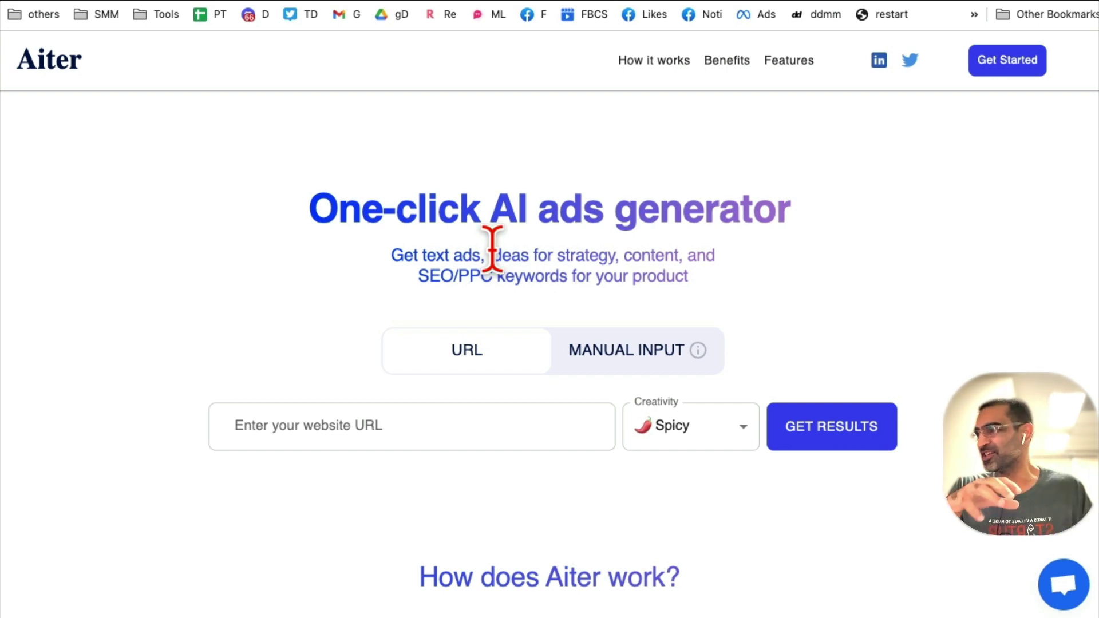
# Keep the creativity level at Spicy
pyautogui.click(401, 411)
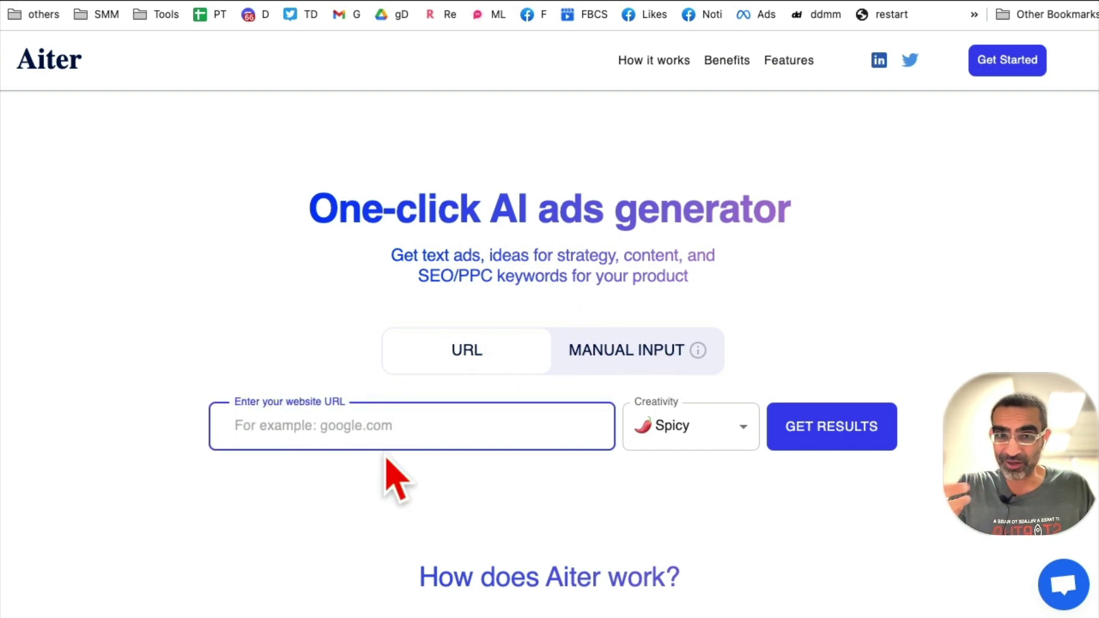
pyautogui.click(739, 428)
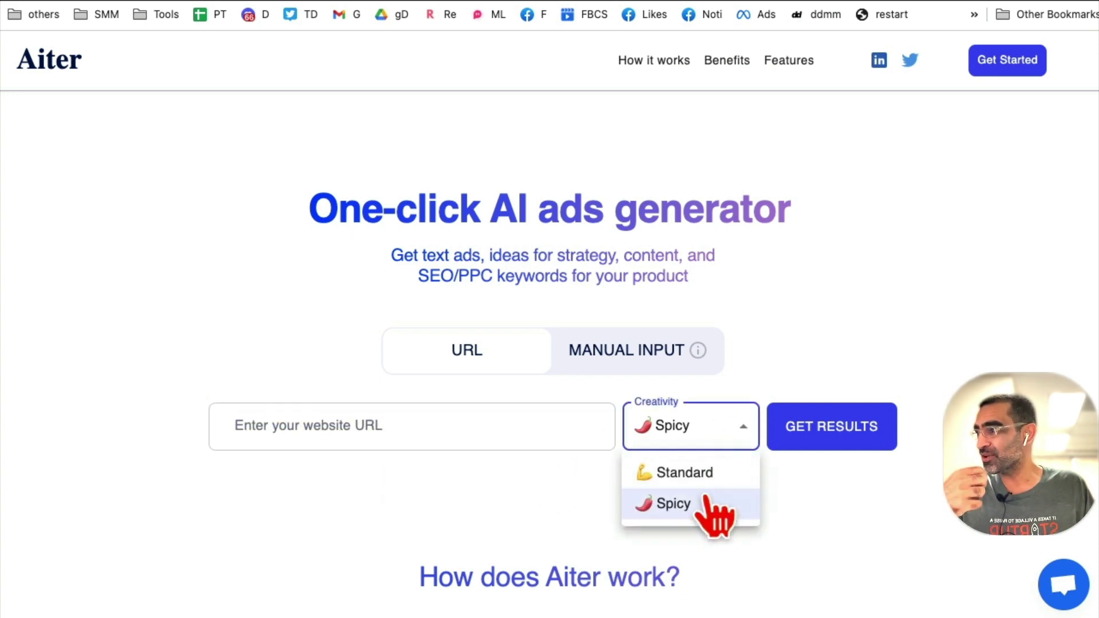
pyautogui.click(838, 509)
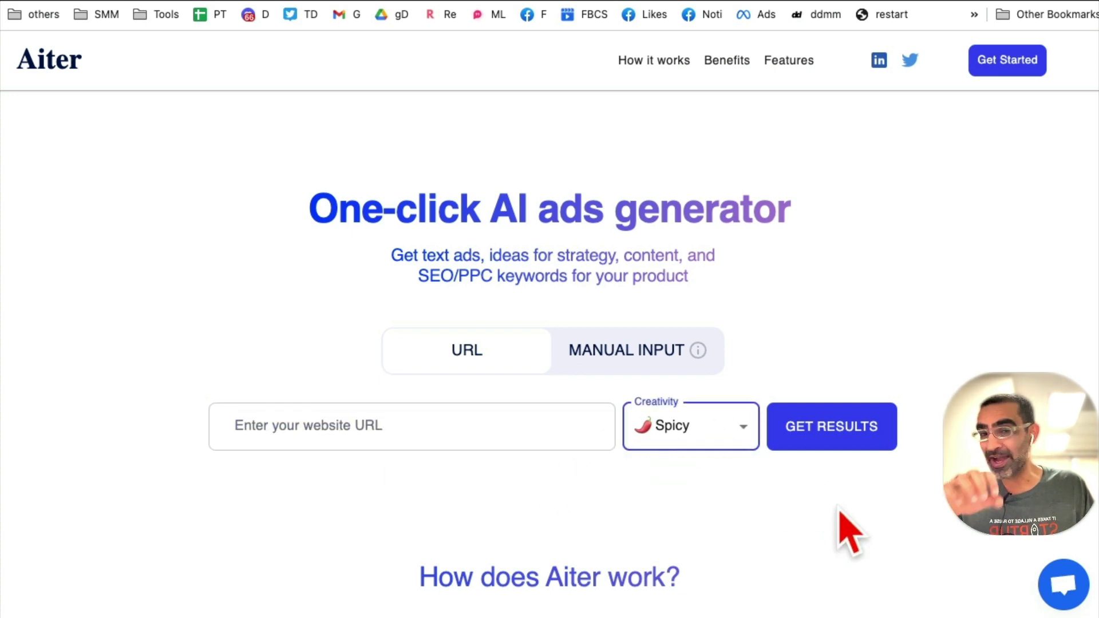
# Use manual input with product name 55" LED TV and a smart-TV sale description saving up to 25% in store
pyautogui.click(625, 357)
pyautogui.scroll(-3, 687, 287)
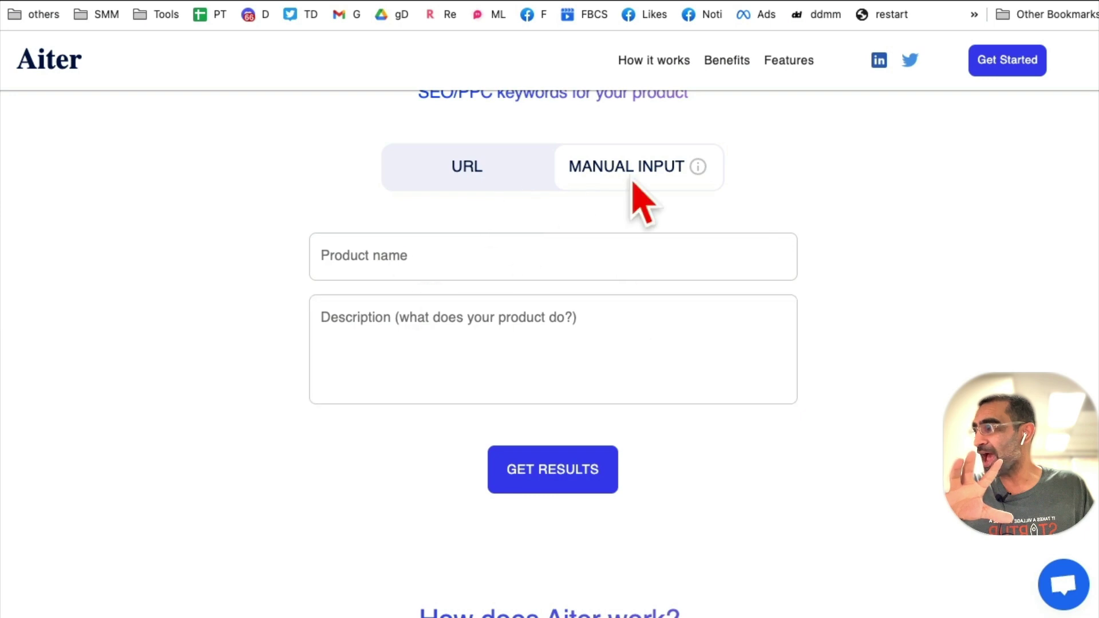
pyautogui.click(469, 256)
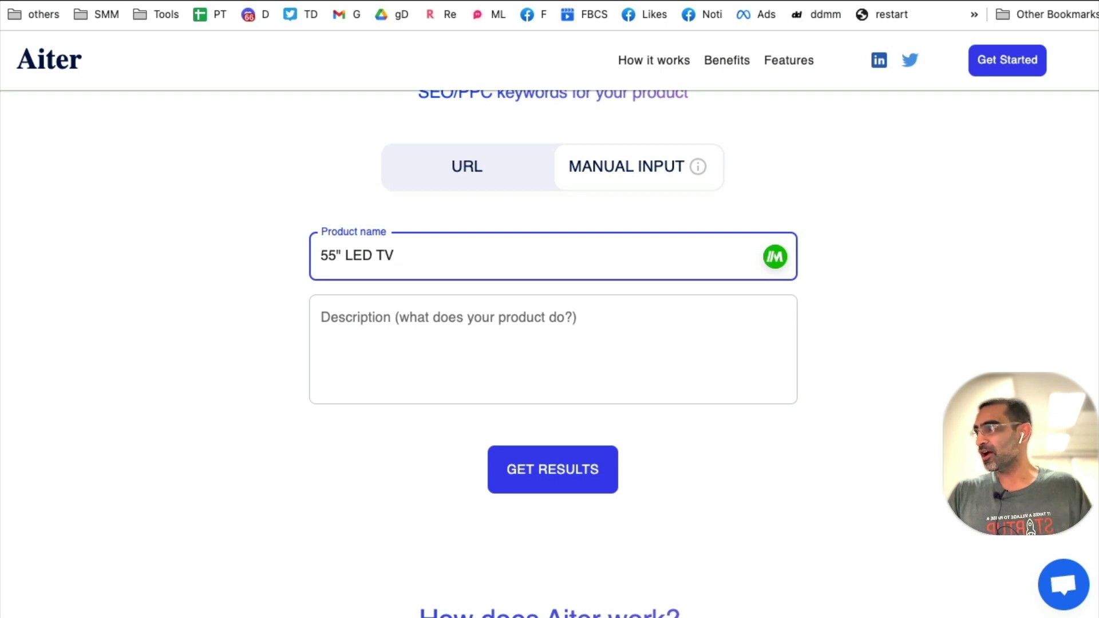
pyautogui.click(509, 328)
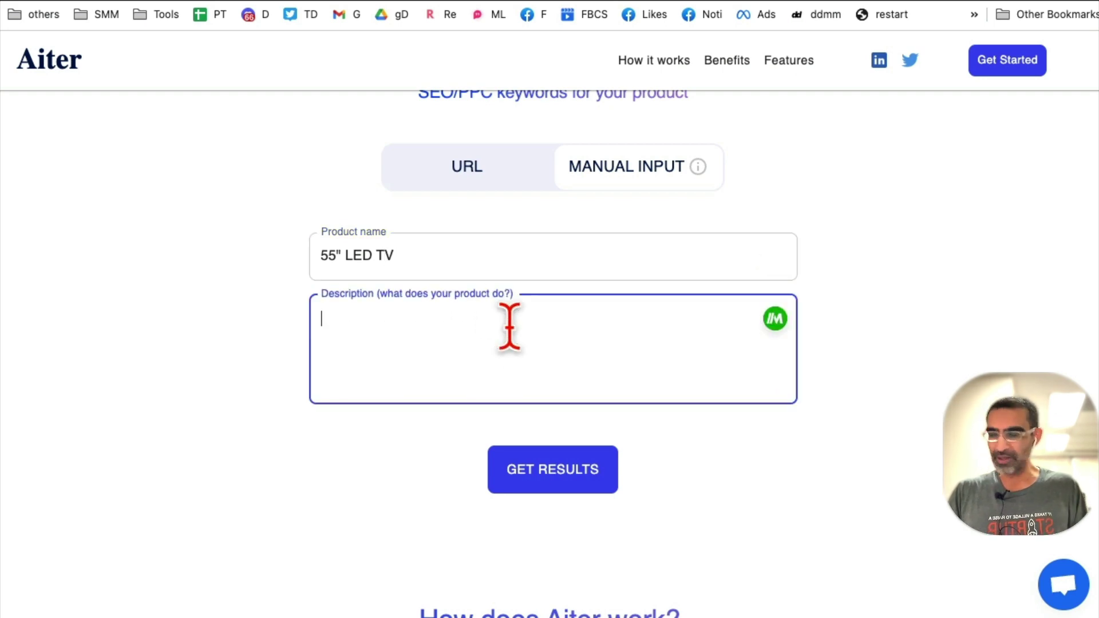
pyautogui.write('5')
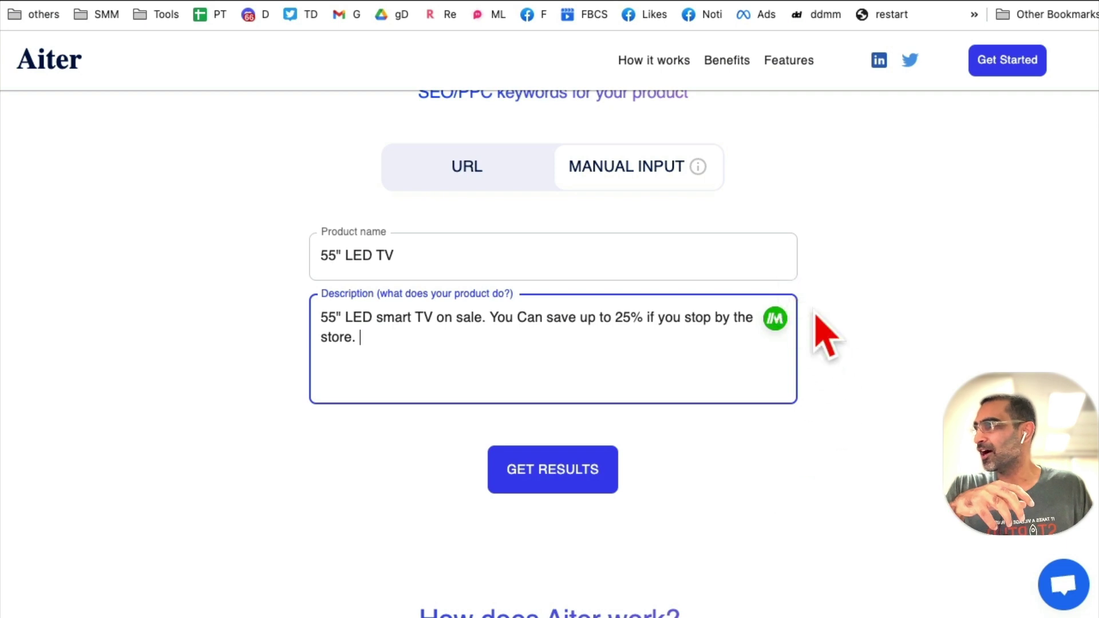
pyautogui.scroll(-1, 834, 318)
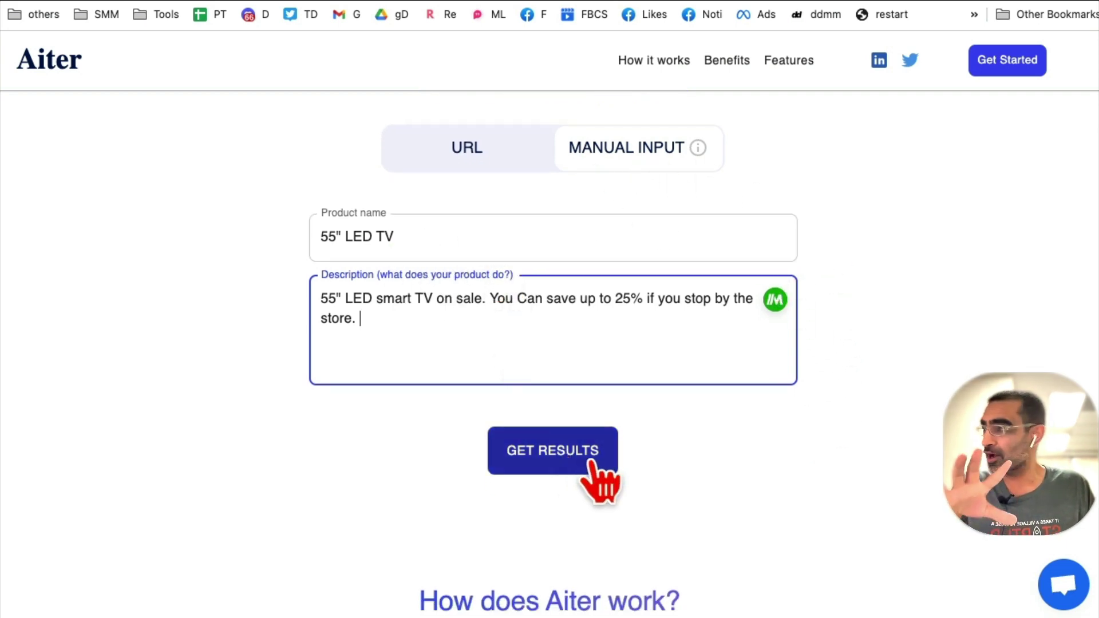
# Get results for the TV, glance at the Strategy, Content and SEO tabs, then return to Texts for Ads
pyautogui.click(545, 474)
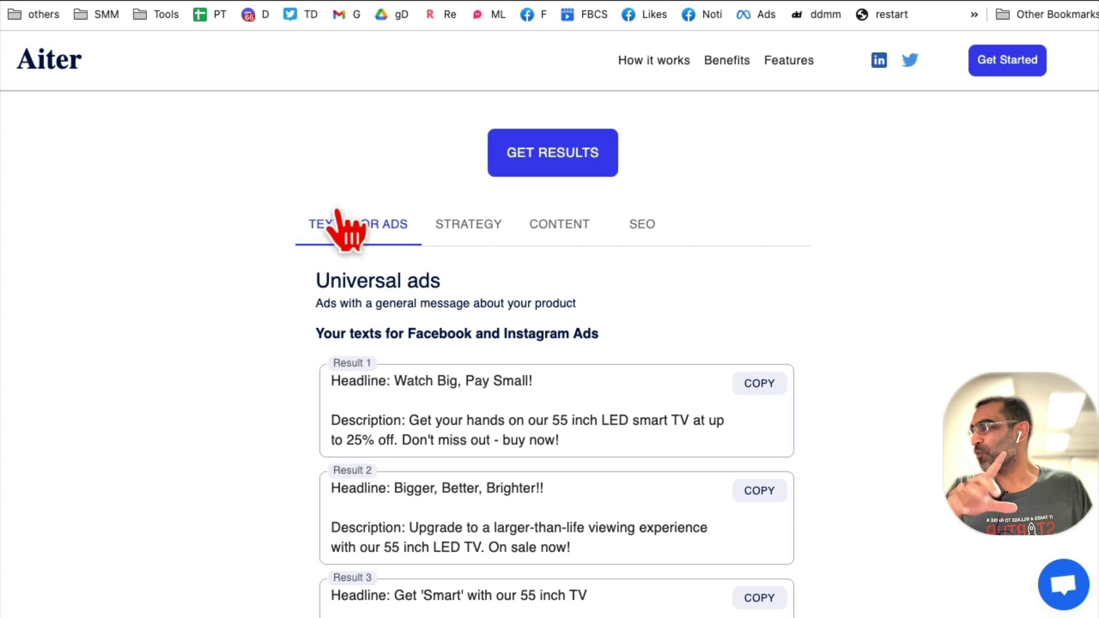
pyautogui.click(455, 224)
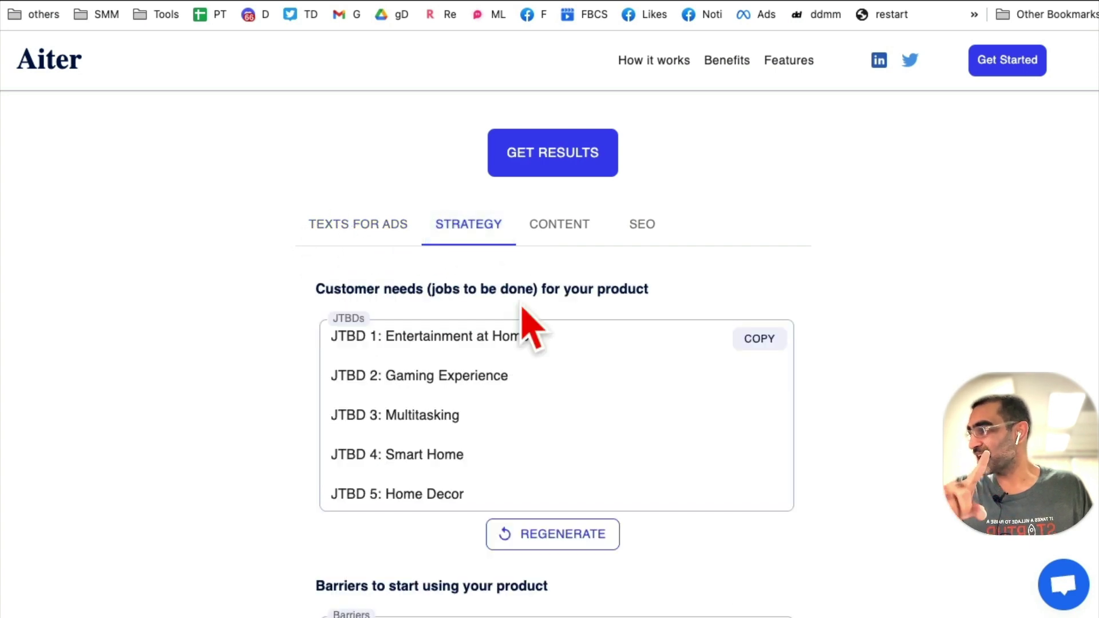
pyautogui.click(558, 229)
pyautogui.click(642, 234)
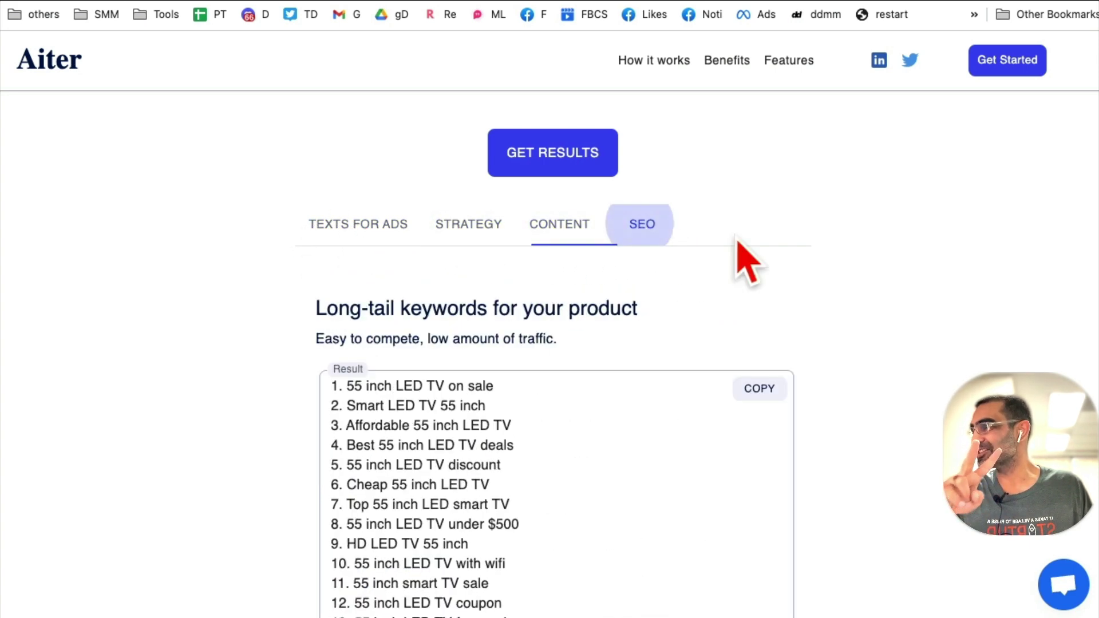
pyautogui.scroll(-1, 852, 334)
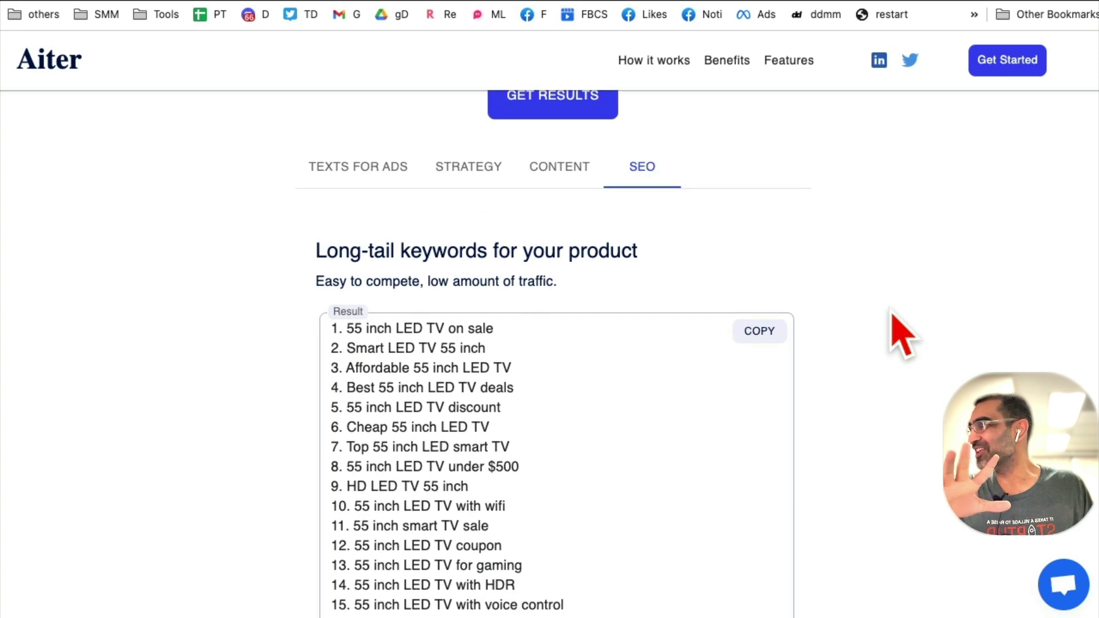
pyautogui.click(343, 169)
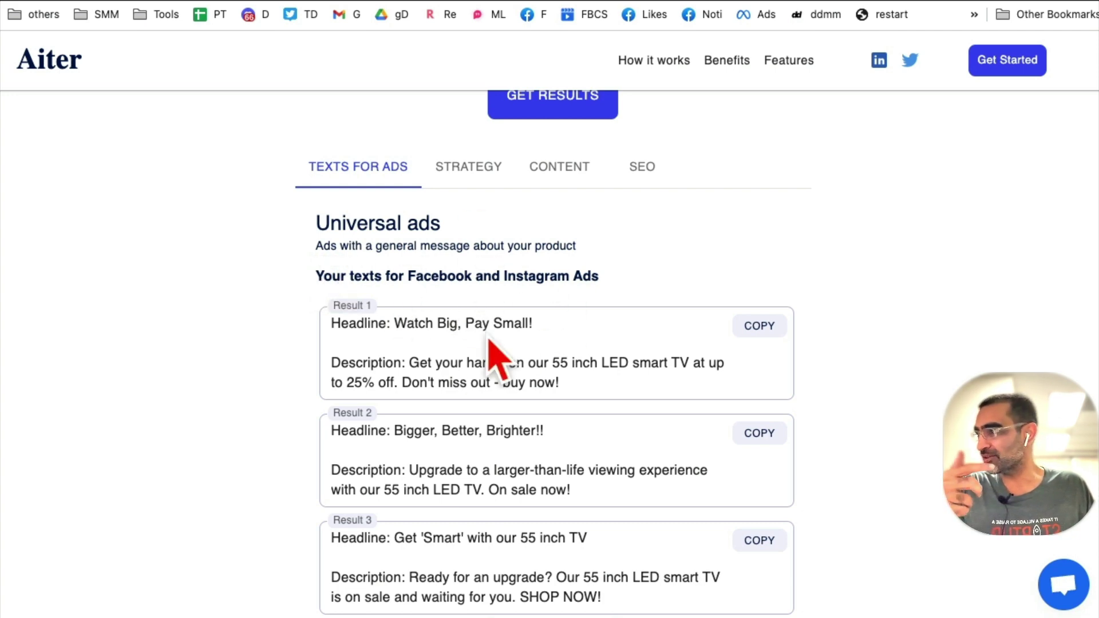
# Scroll through the Universal and need-specific ad texts, such as 'Upgrade Your Home Entertainment System'
pyautogui.scroll(-3, 667, 384)
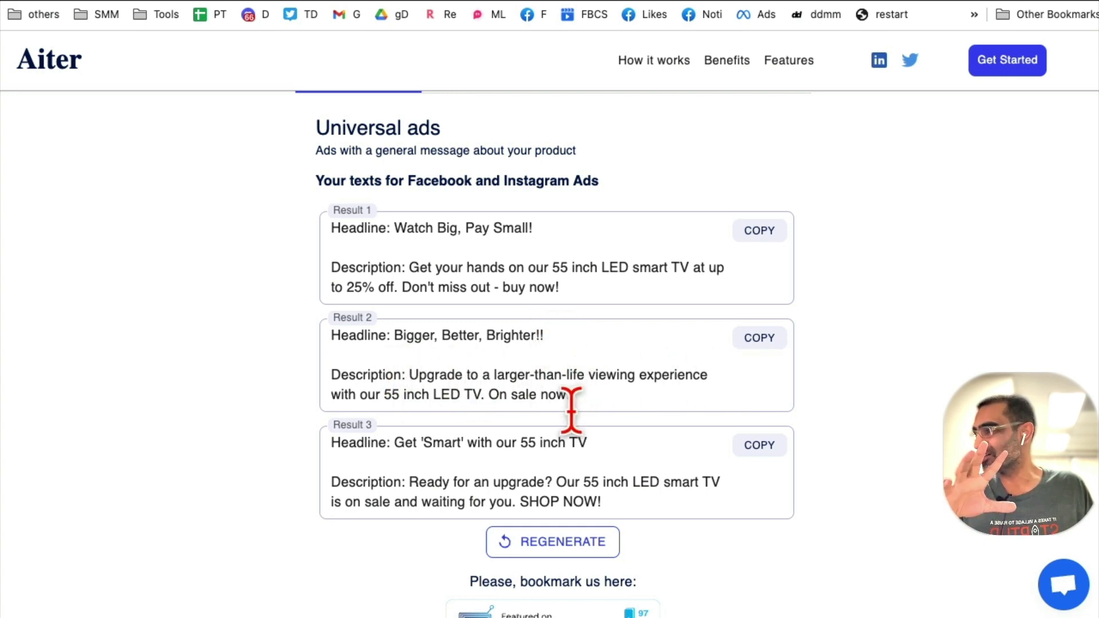
pyautogui.scroll(-2, 561, 395)
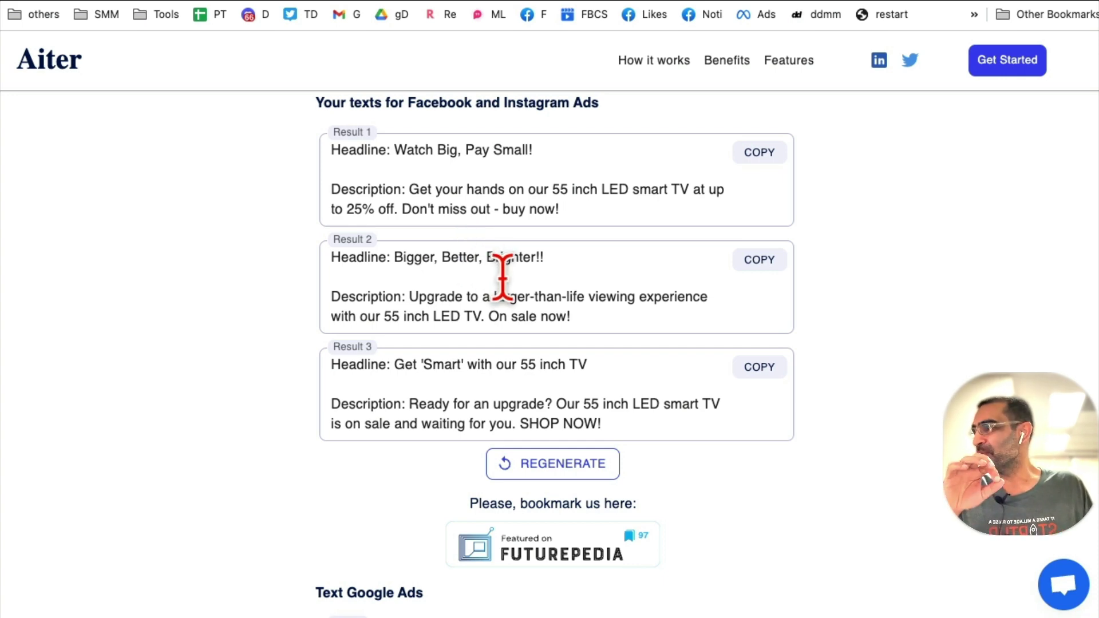
pyautogui.scroll(-5, 504, 269)
pyautogui.scroll(10, 613, 328)
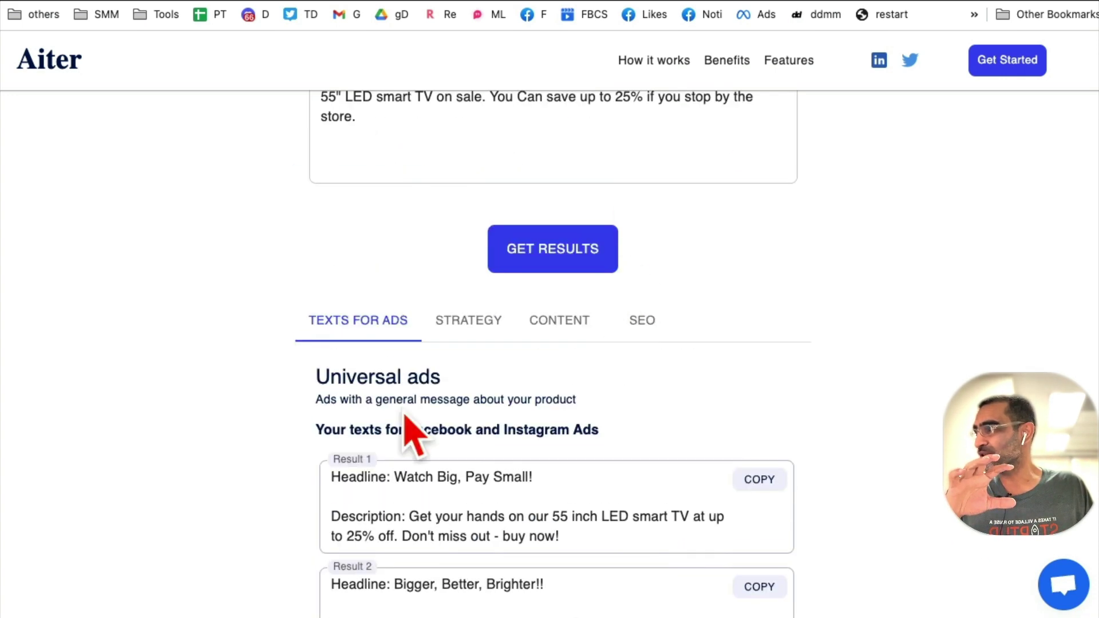
pyautogui.scroll(-2, 638, 441)
pyautogui.scroll(-9, 630, 415)
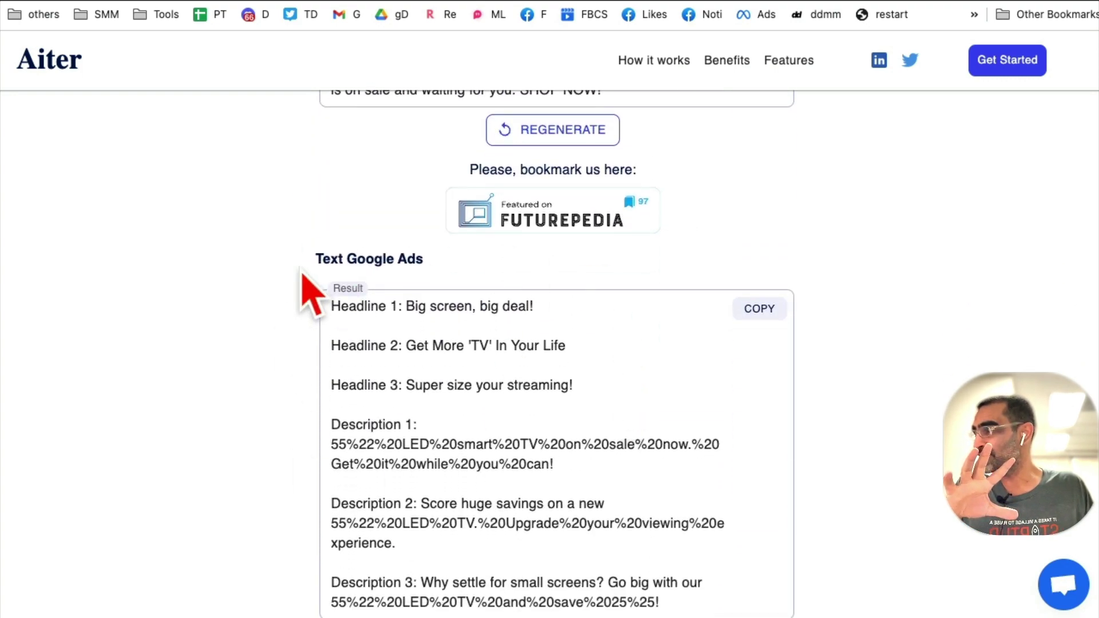
pyautogui.scroll(-1, 657, 385)
pyautogui.scroll(-6, 656, 383)
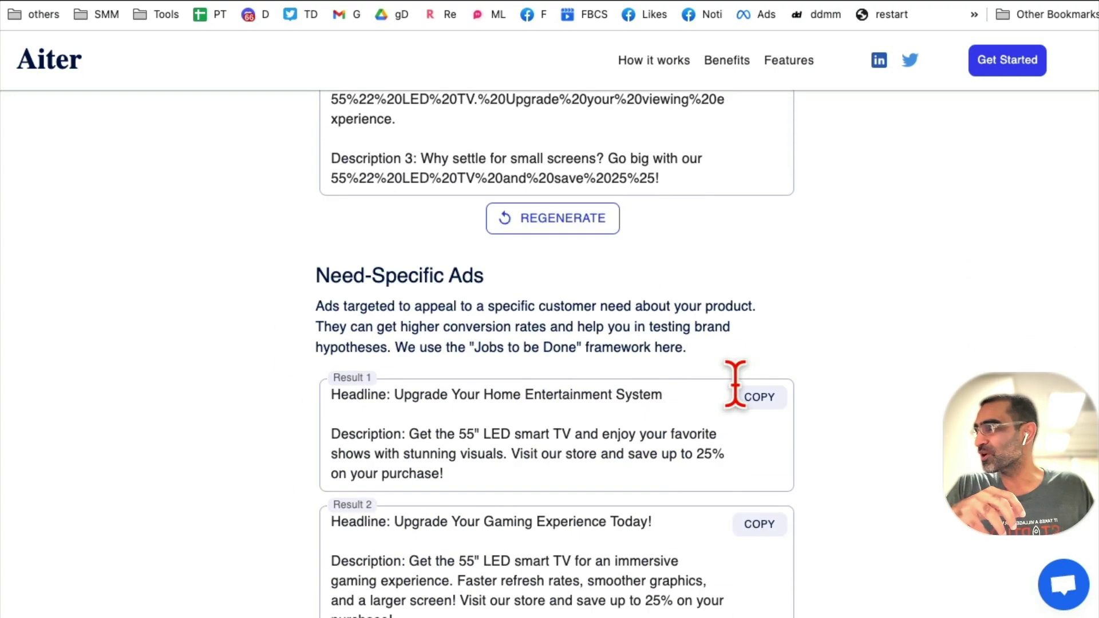
pyautogui.scroll(-3, 694, 312)
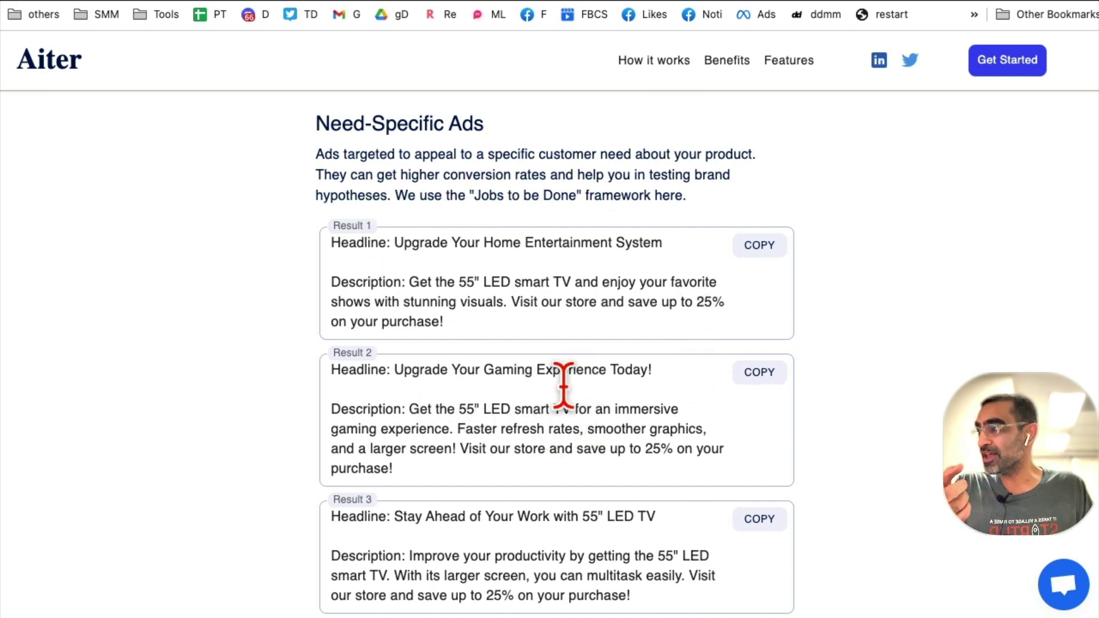
pyautogui.scroll(-1, 605, 380)
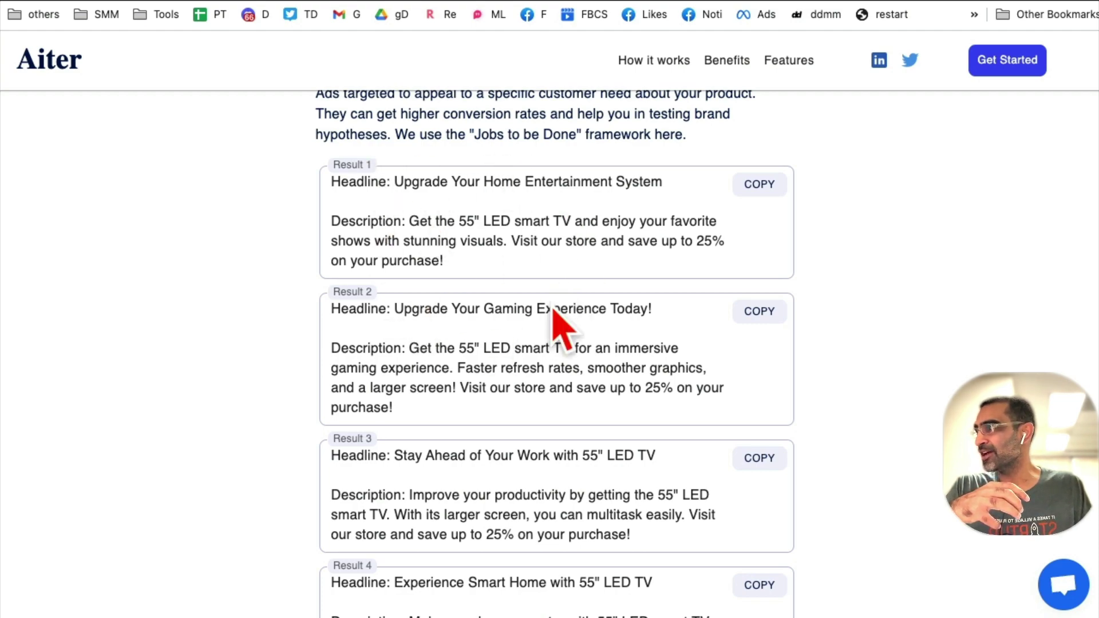
pyautogui.scroll(-5, 594, 360)
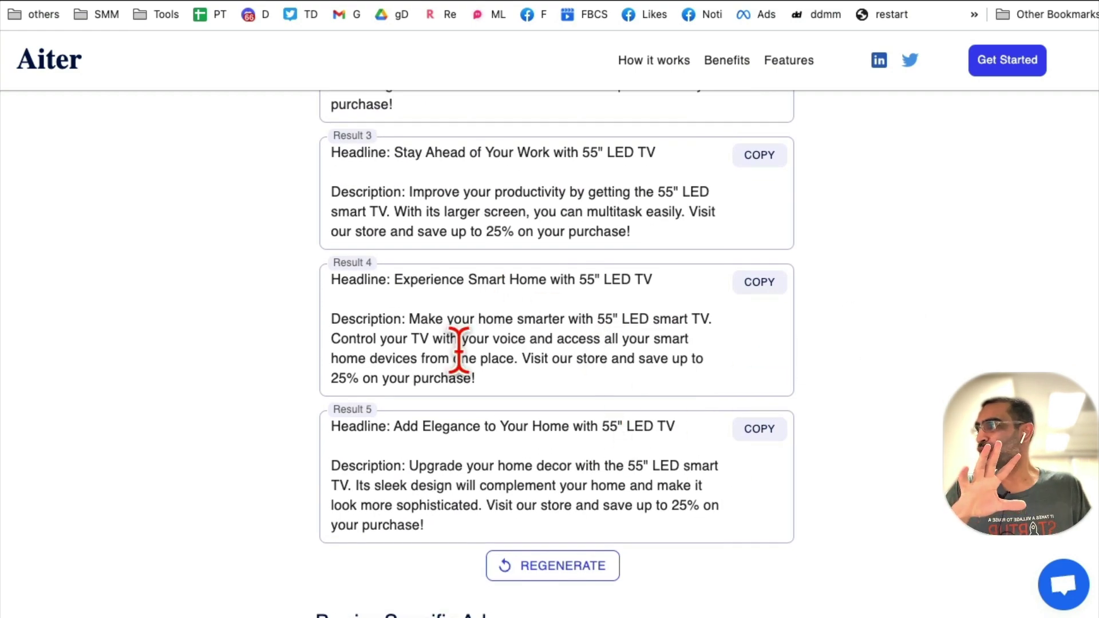
pyautogui.scroll(2, 459, 349)
pyautogui.scroll(-6, 511, 245)
pyautogui.scroll(2, 621, 380)
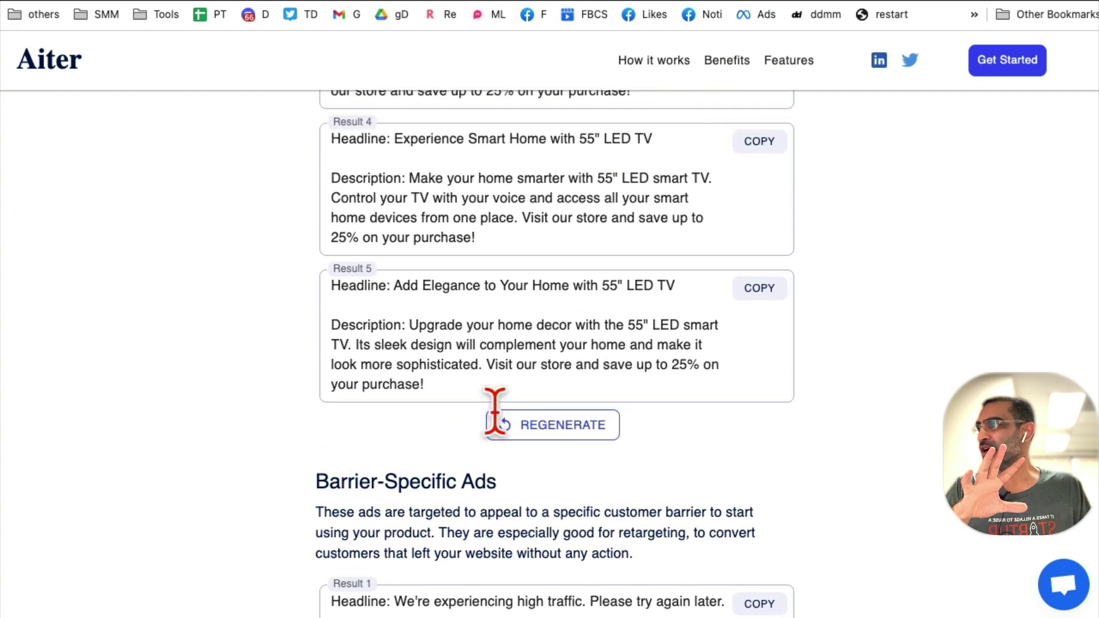
pyautogui.scroll(4, 591, 368)
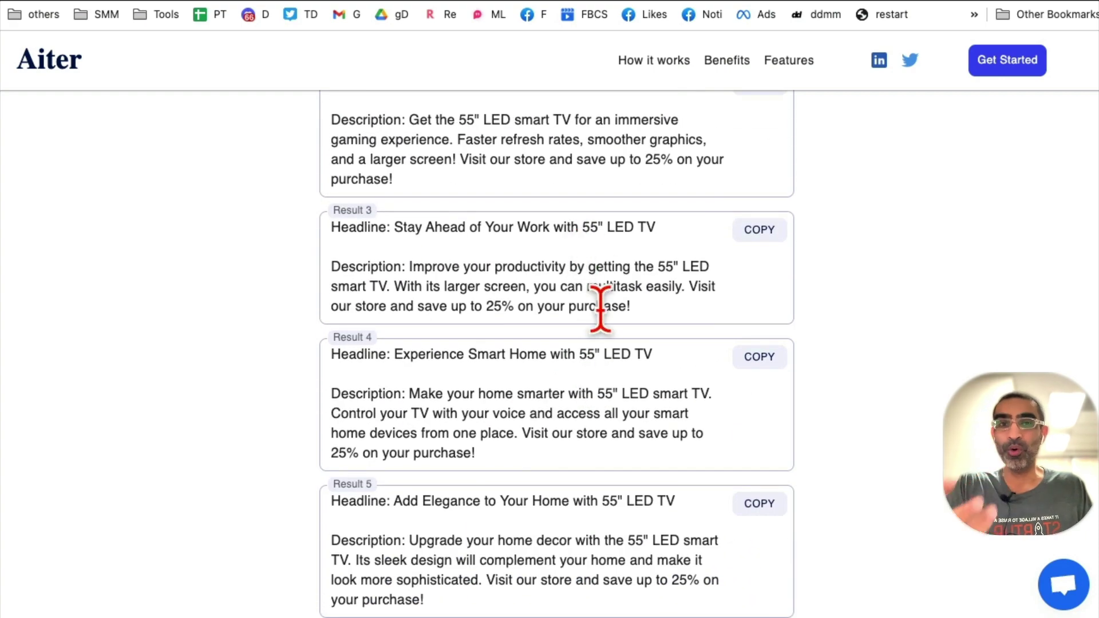
pyautogui.scroll(15, 600, 309)
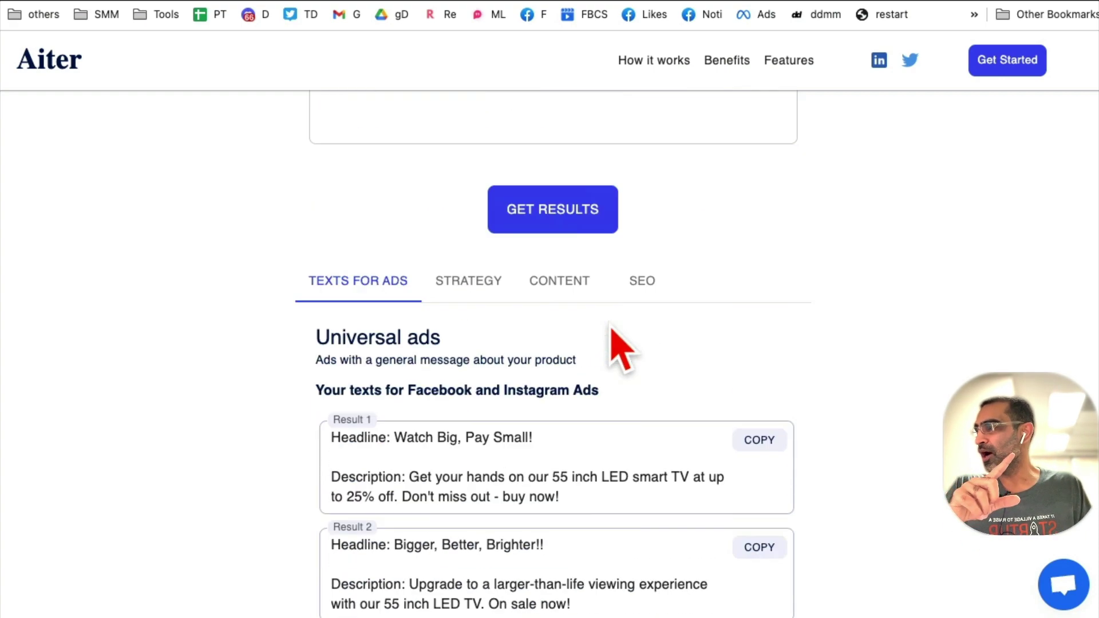
pyautogui.scroll(5, 618, 286)
pyautogui.scroll(-2, 515, 378)
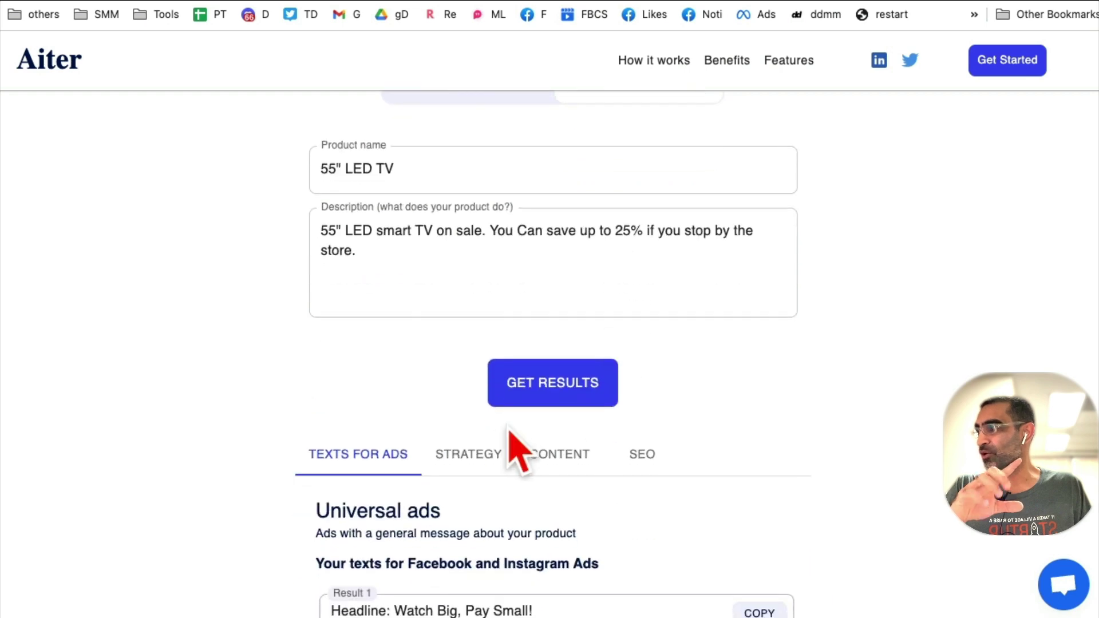
# Show the Strategy results, from JTBD 1: Entertainment at Home to JTBD 5: Home Decor
pyautogui.click(471, 457)
pyautogui.scroll(-4, 841, 356)
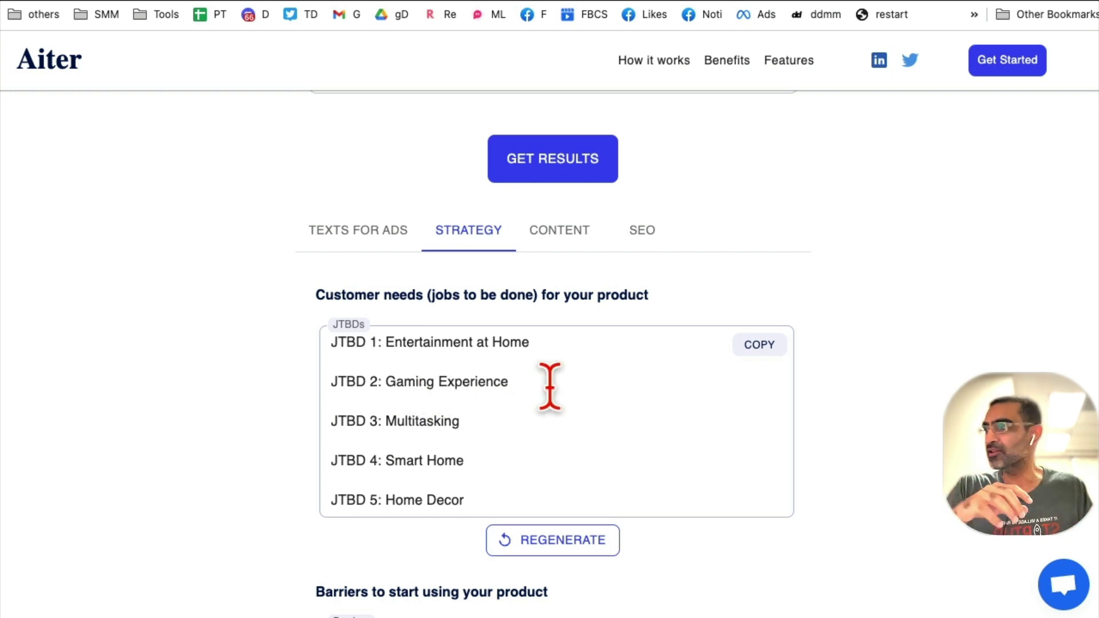
pyautogui.scroll(-5, 564, 386)
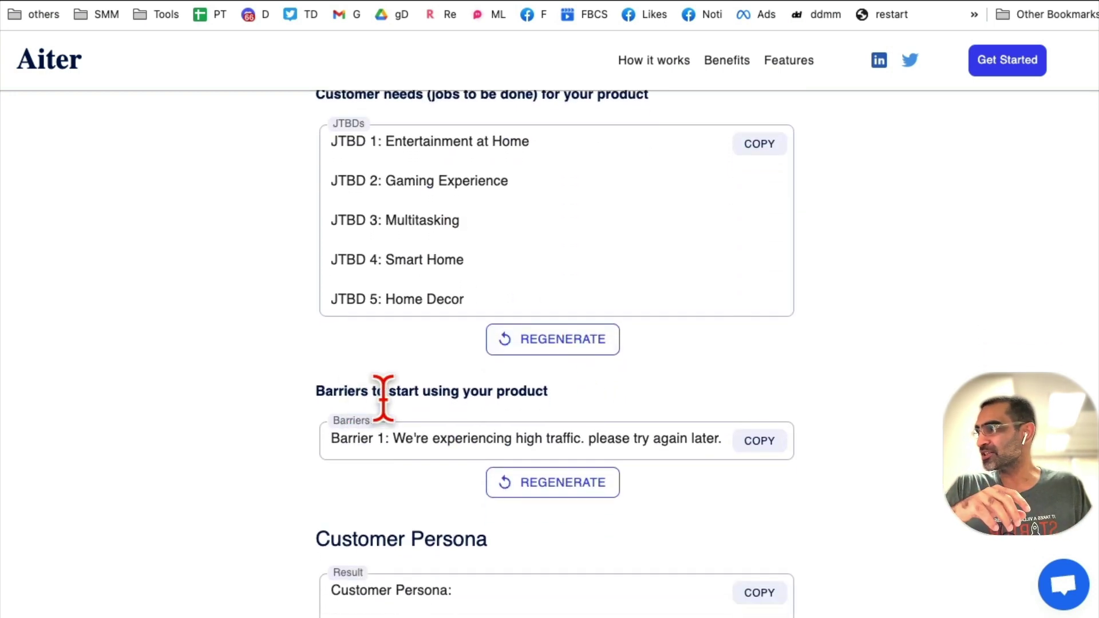
pyautogui.scroll(-3, 841, 372)
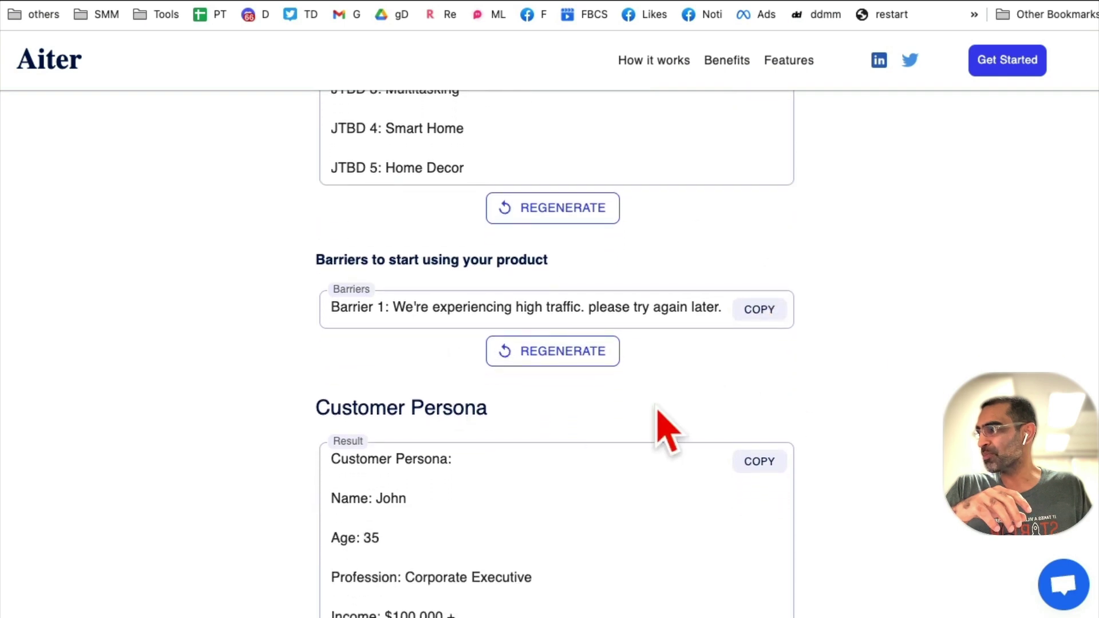
pyautogui.scroll(-7, 658, 400)
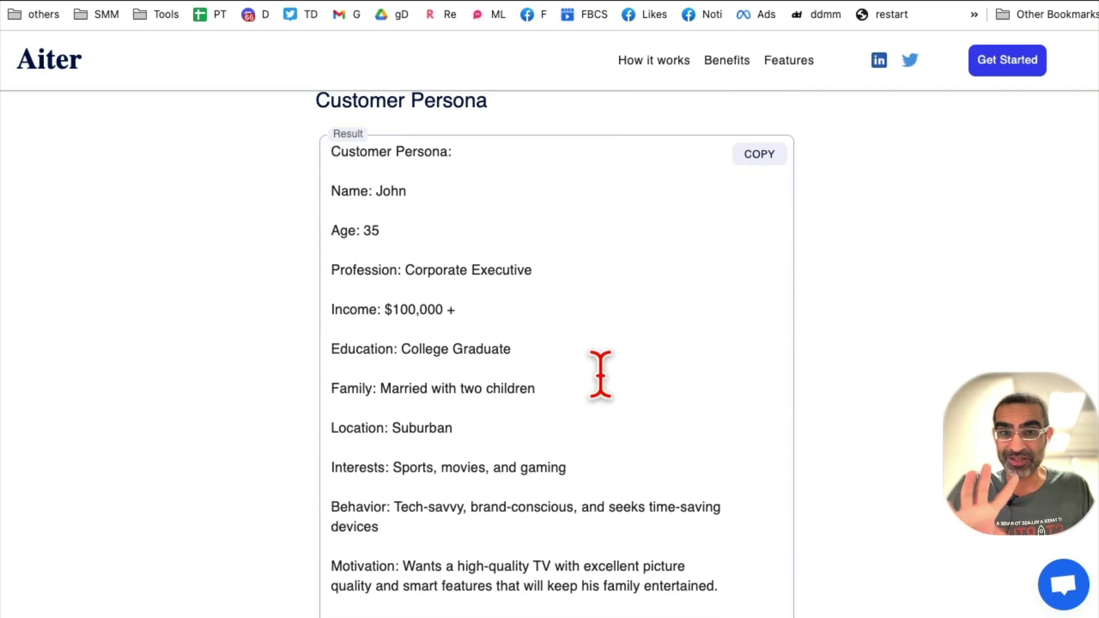
pyautogui.scroll(-10, 601, 375)
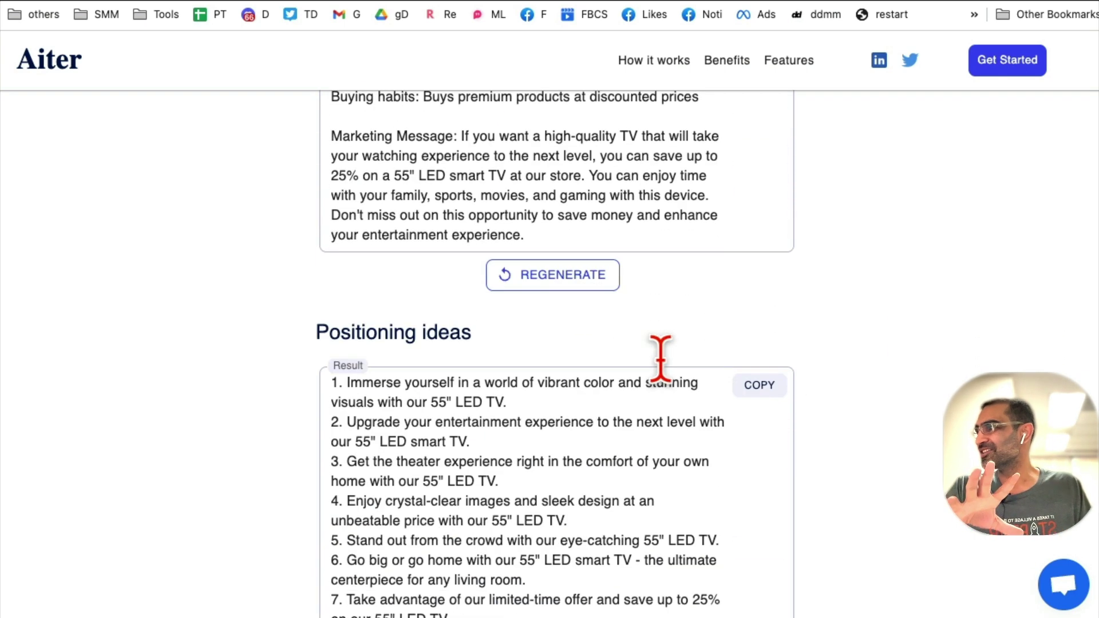
pyautogui.scroll(-2, 687, 359)
# Select the fourth positioning idea's text and continue through value proposition and marketing ideas
pyautogui.moveTo(524, 327); pyautogui.dragTo(332, 312)
pyautogui.moveTo(568, 367); pyautogui.dragTo(356, 348)
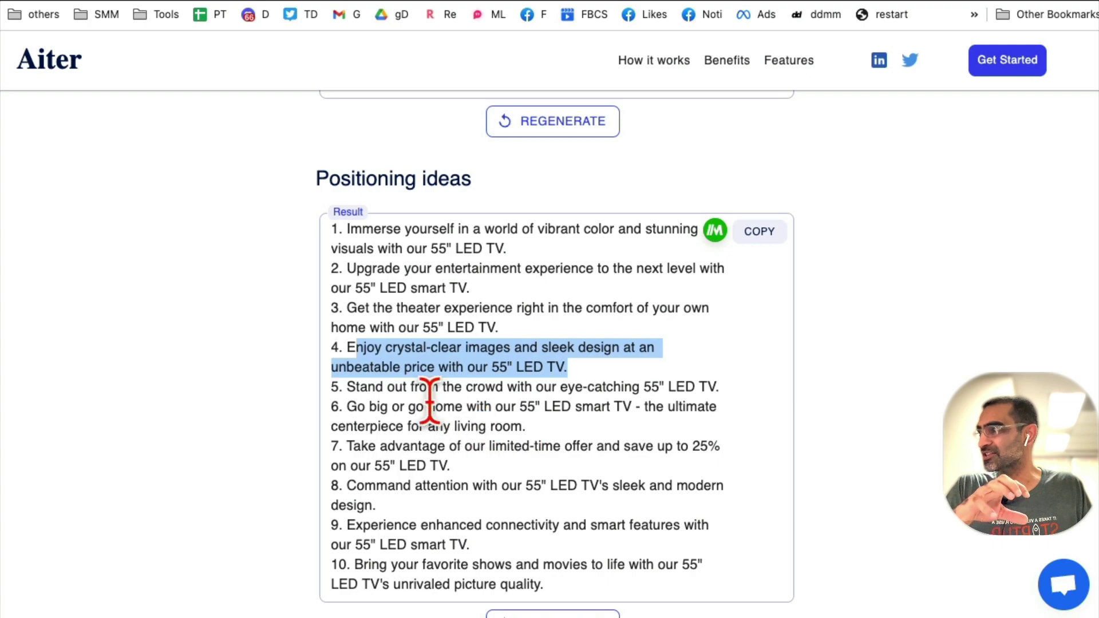
pyautogui.scroll(-4, 732, 423)
pyautogui.scroll(-4, 749, 441)
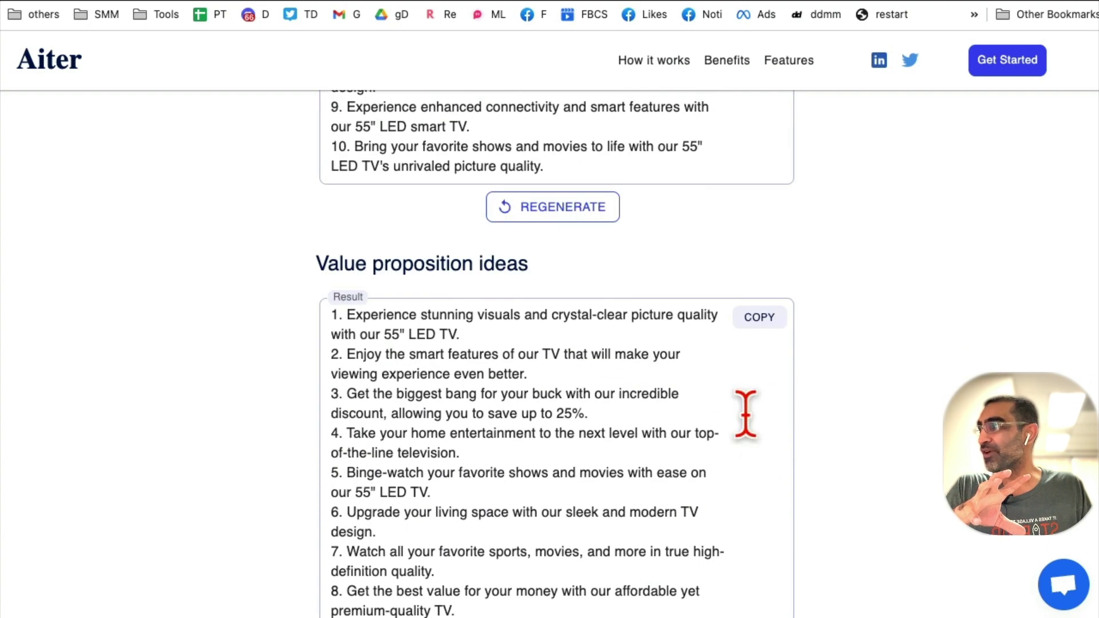
pyautogui.scroll(-9, 601, 372)
pyautogui.scroll(-2, 608, 376)
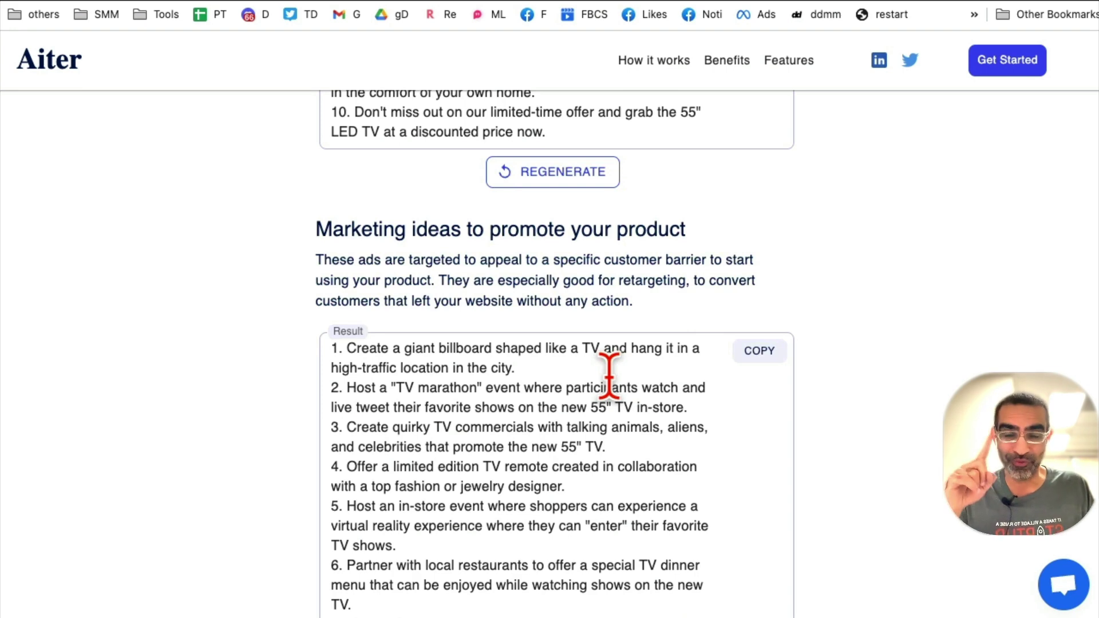
pyautogui.scroll(10, 608, 343)
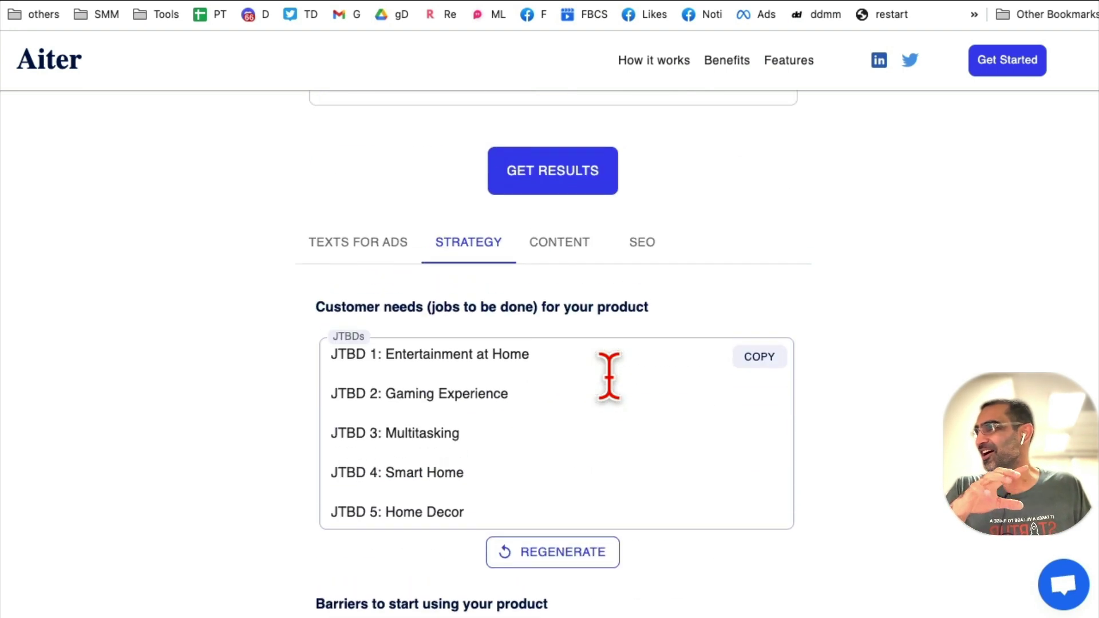
# Show the Content tab and review the ten promotion ideas and two social media posts
pyautogui.click(564, 266)
pyautogui.scroll(-2, 928, 347)
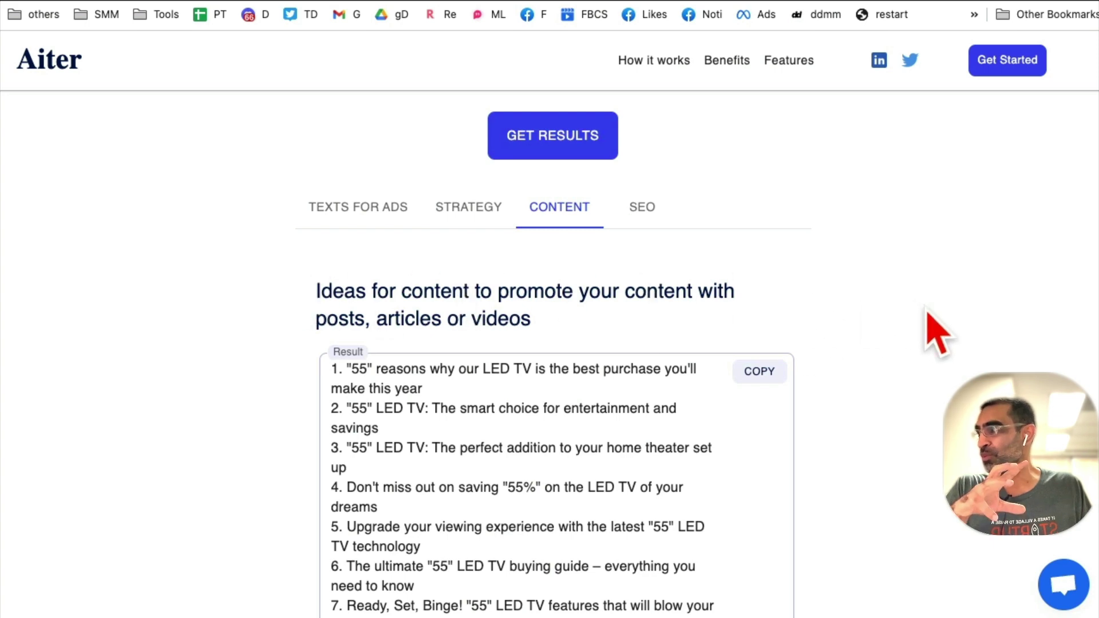
pyautogui.scroll(-2, 928, 329)
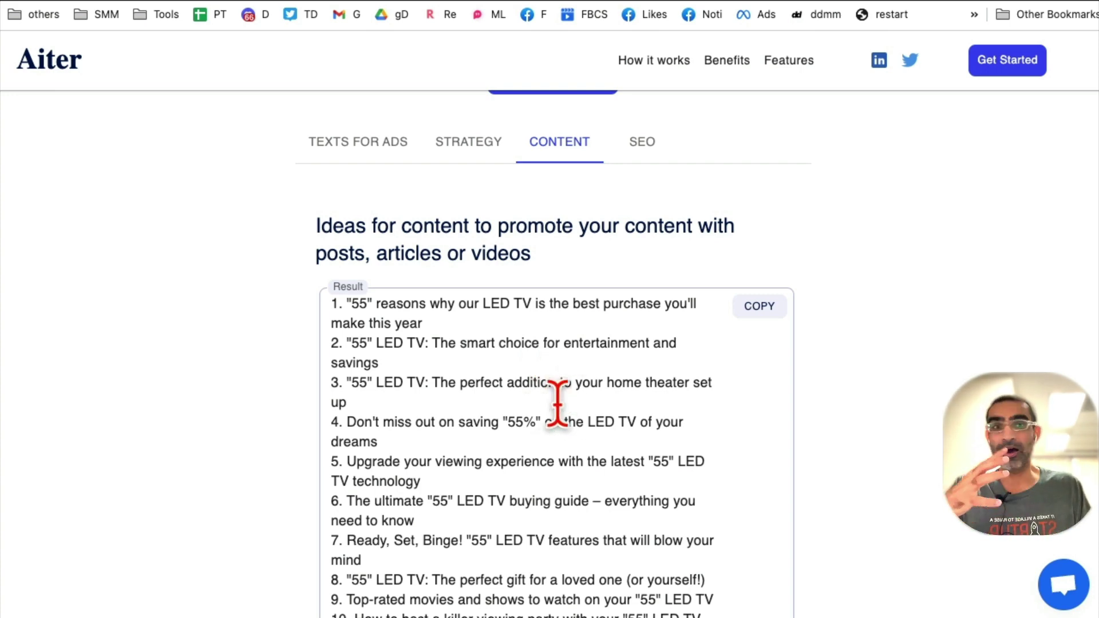
pyautogui.scroll(-10, 864, 389)
pyautogui.scroll(-1, 874, 400)
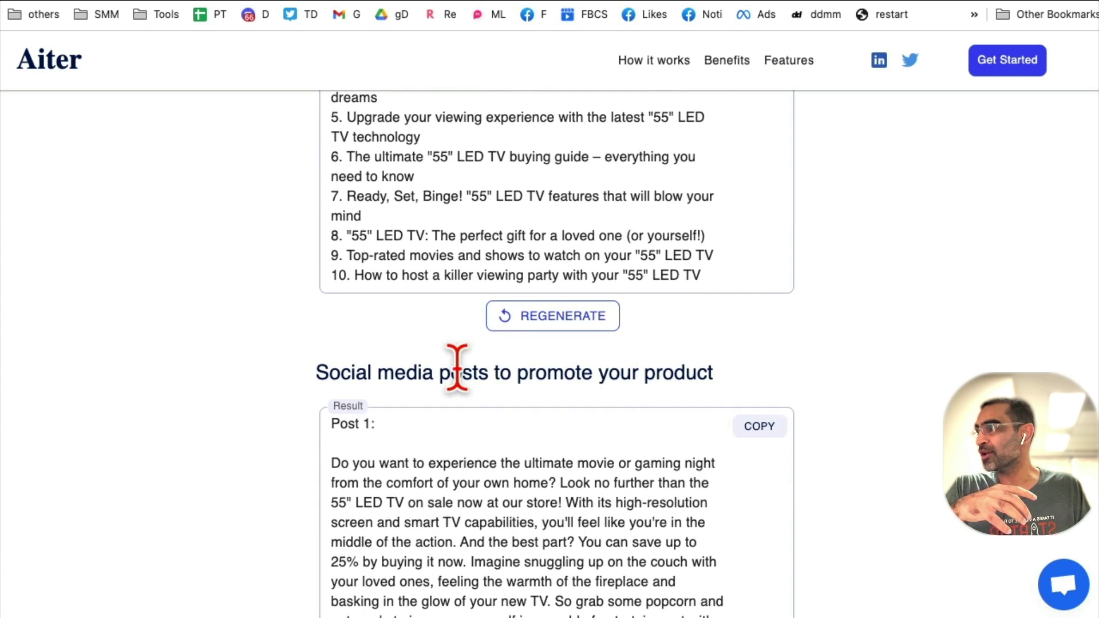
pyautogui.scroll(-1, 389, 378)
pyautogui.scroll(-6, 613, 393)
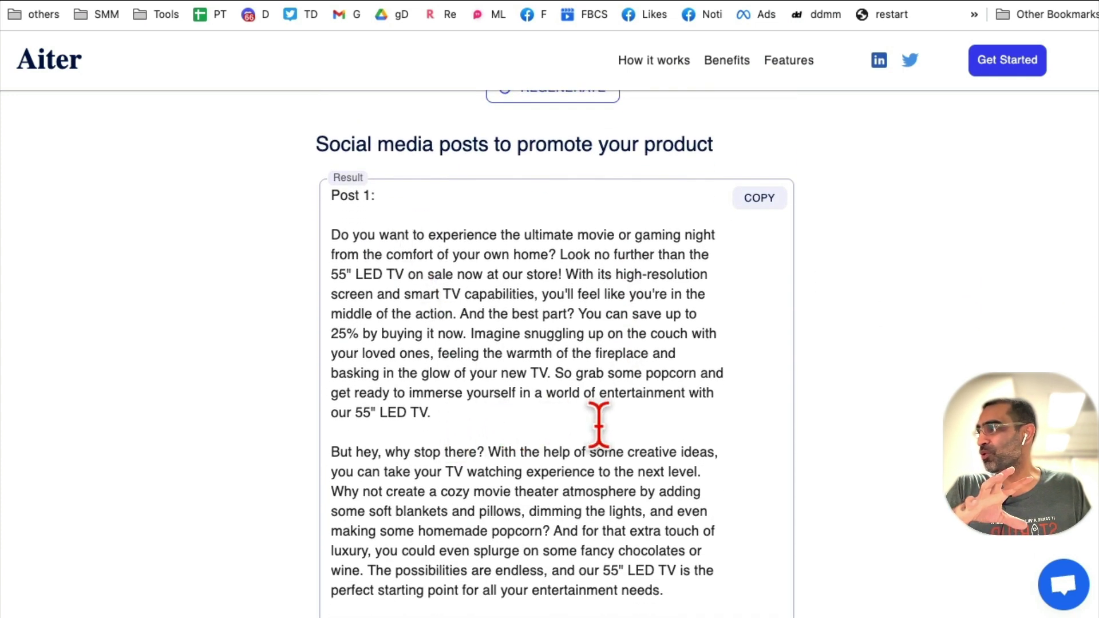
pyautogui.scroll(-11, 597, 418)
pyautogui.scroll(-11, 590, 372)
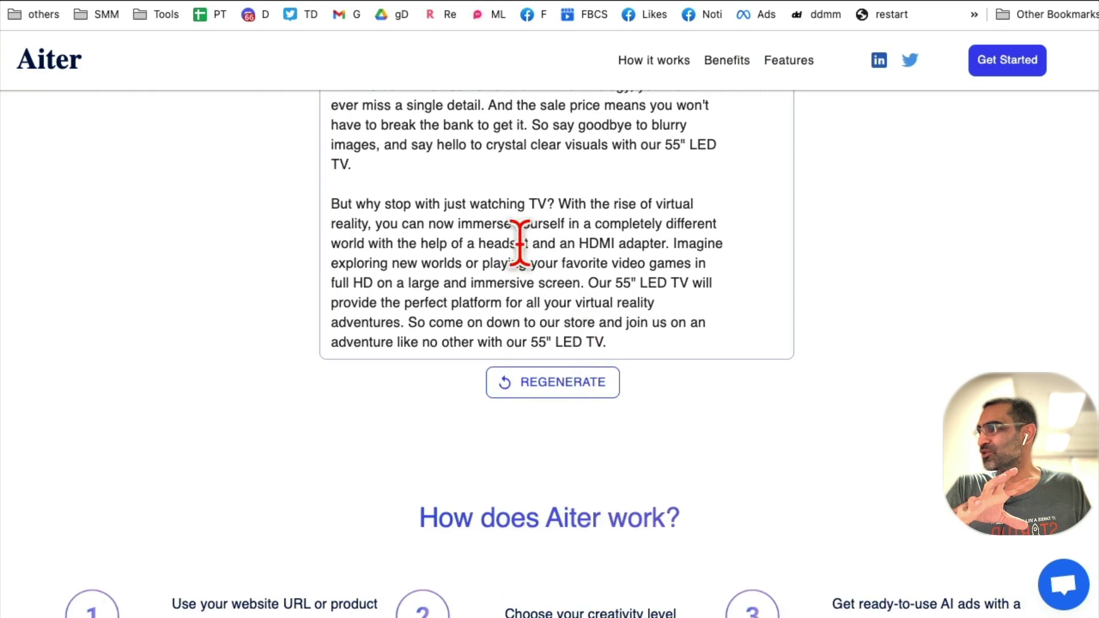
pyautogui.scroll(8, 616, 429)
pyautogui.scroll(-1, 615, 428)
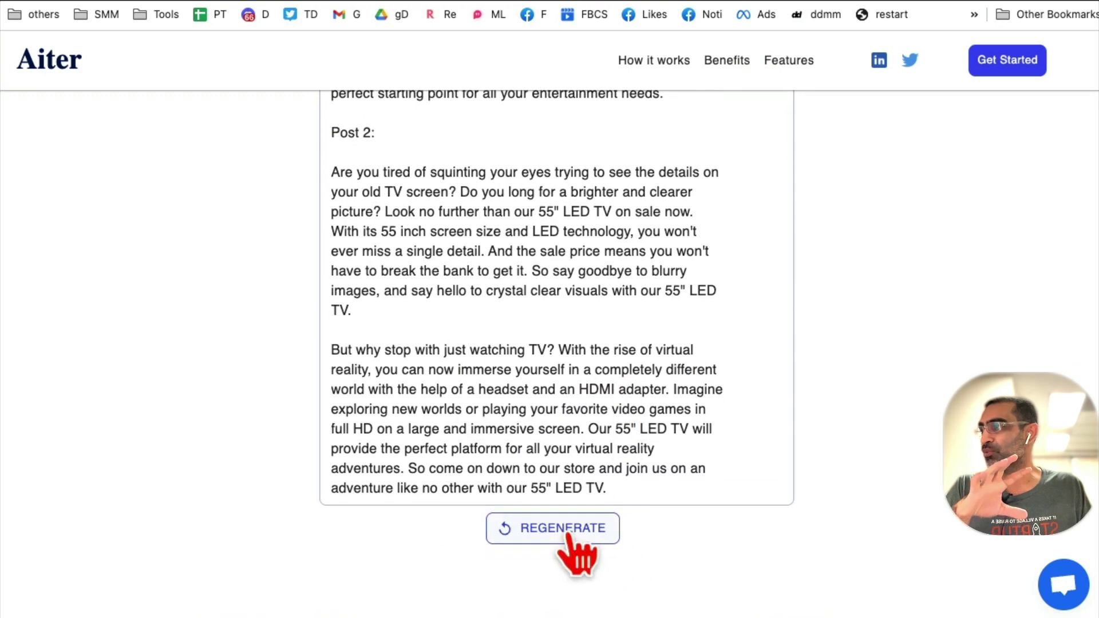
pyautogui.scroll(20, 576, 573)
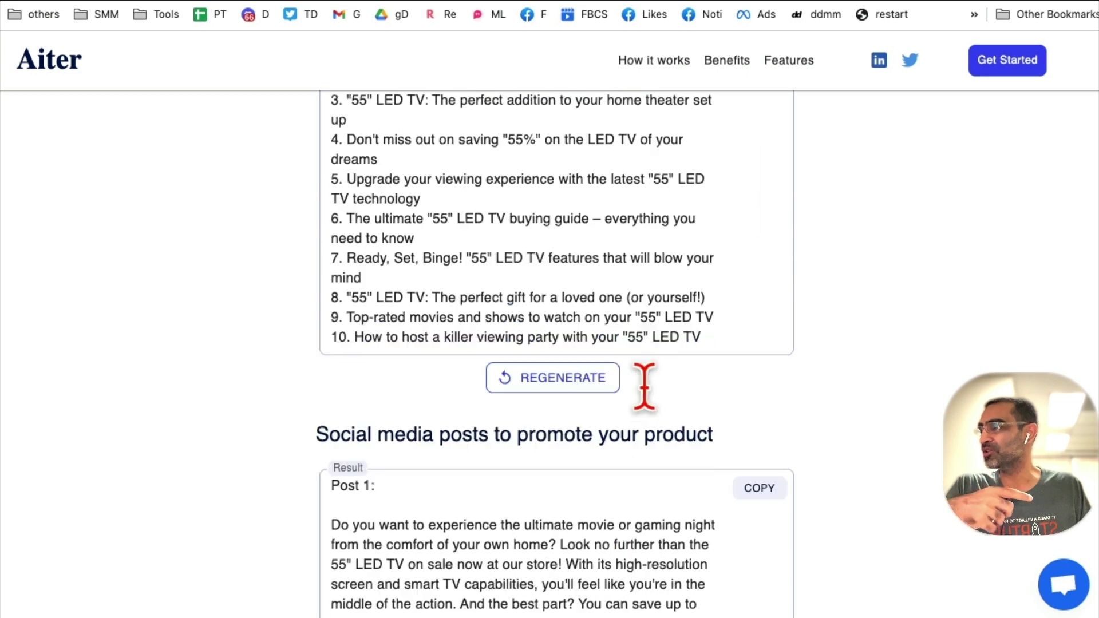
# Show the SEO tab and review the 20 long-tail keywords and the common keywords
pyautogui.click(641, 532)
pyautogui.scroll(-5, 892, 395)
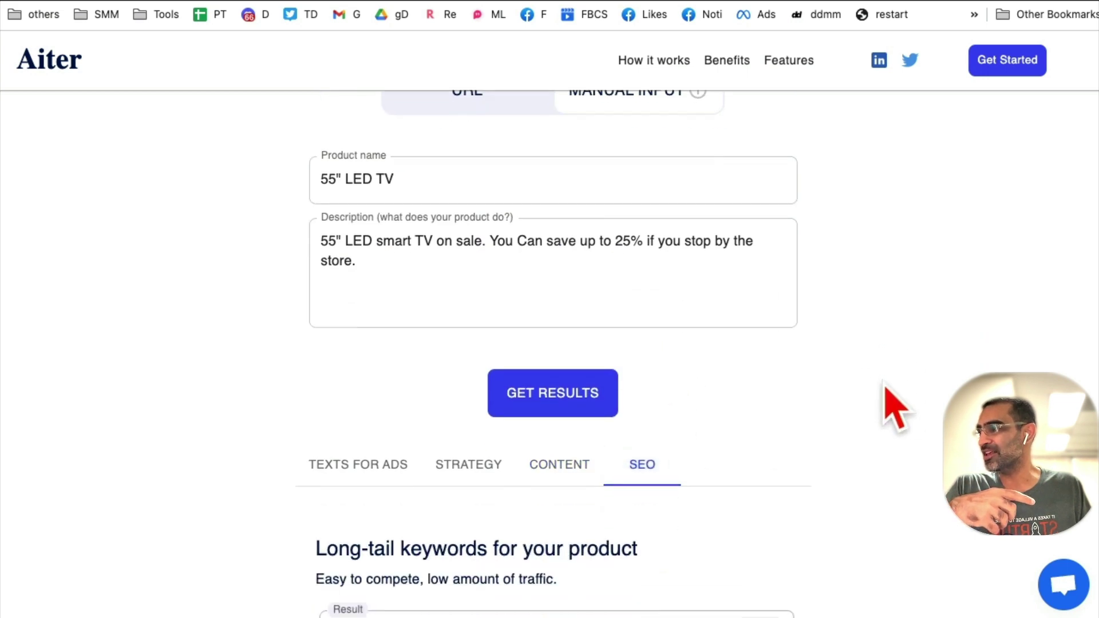
pyautogui.scroll(-2, 886, 396)
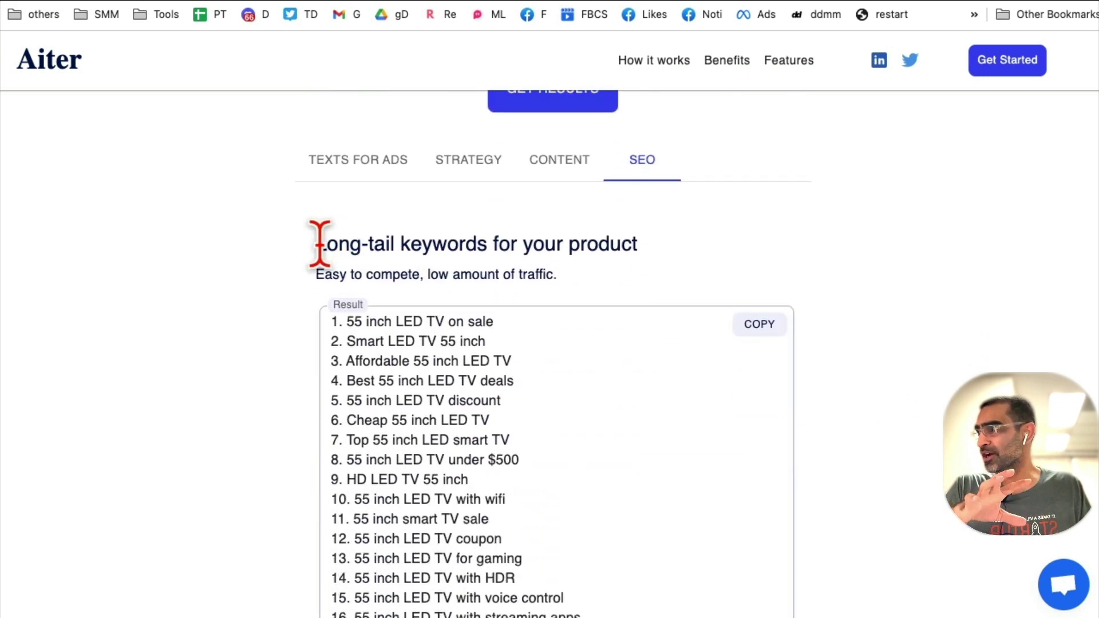
pyautogui.moveTo(323, 245); pyautogui.dragTo(695, 255)
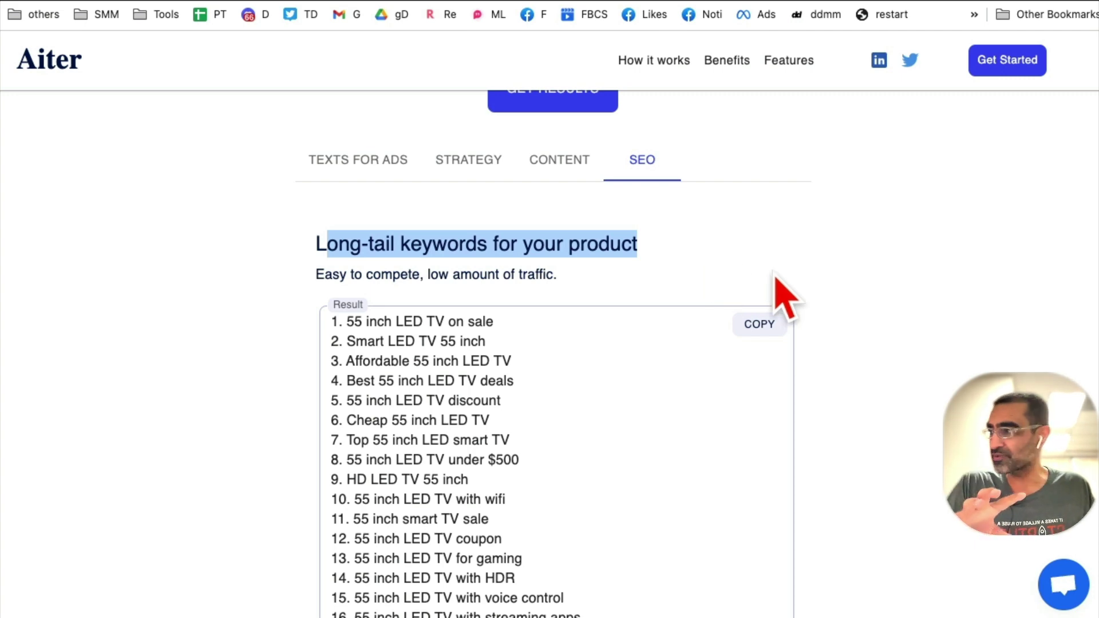
pyautogui.scroll(-7, 836, 311)
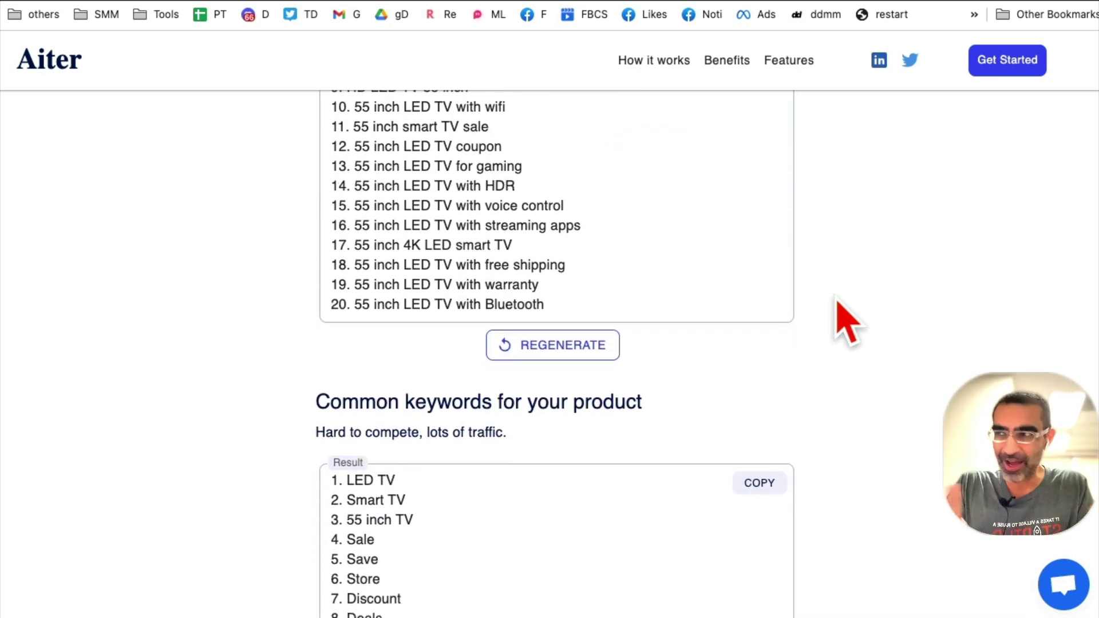
pyautogui.scroll(15, 836, 299)
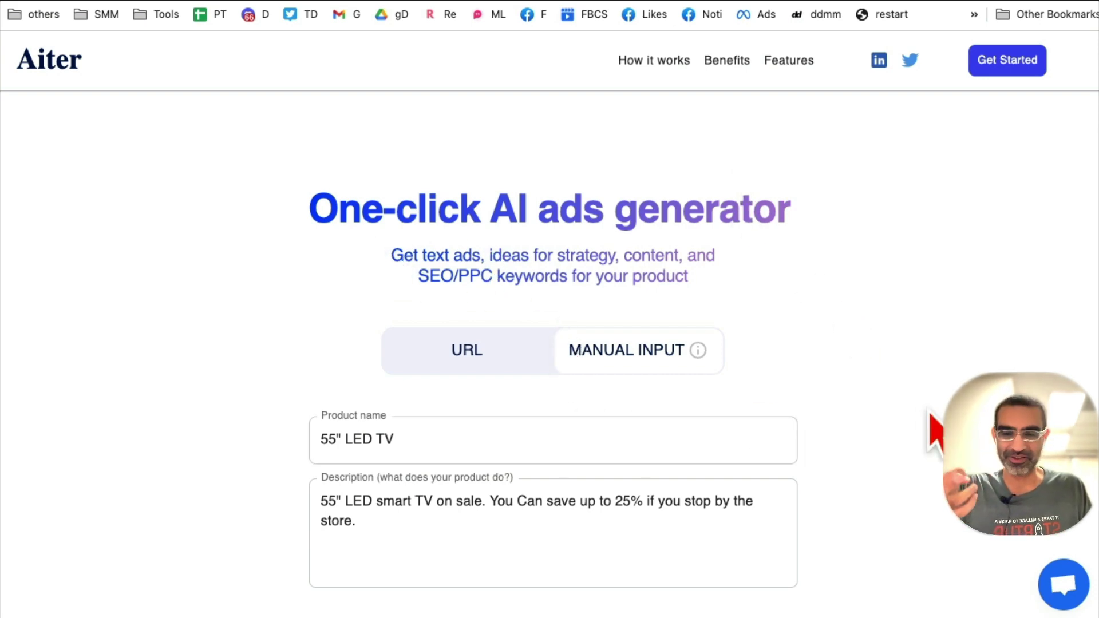
pyautogui.scroll(-5, 540, 388)
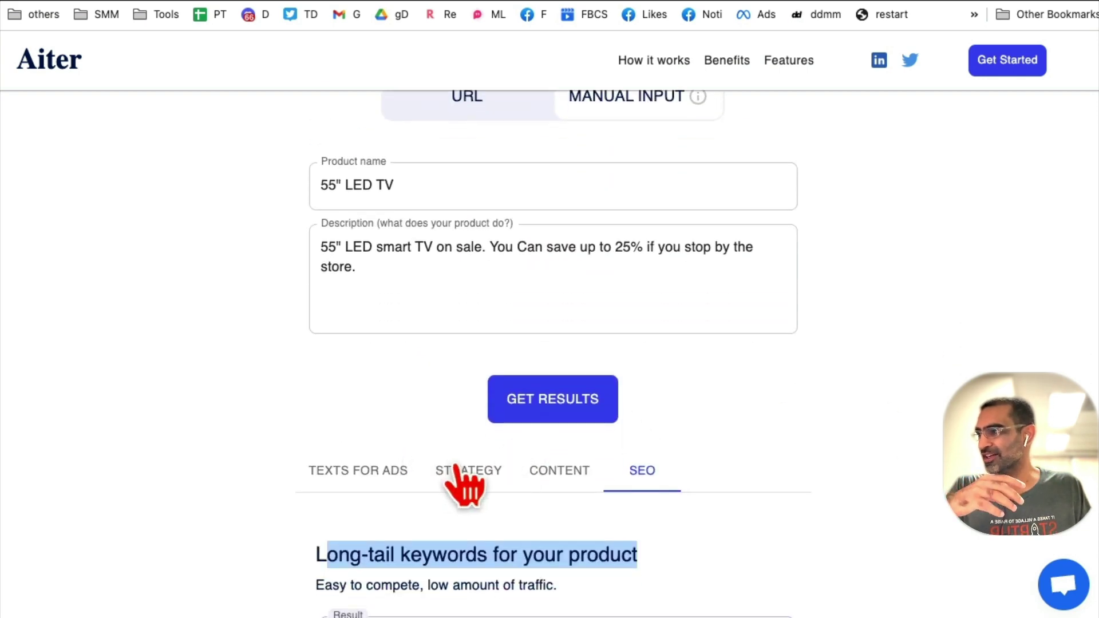